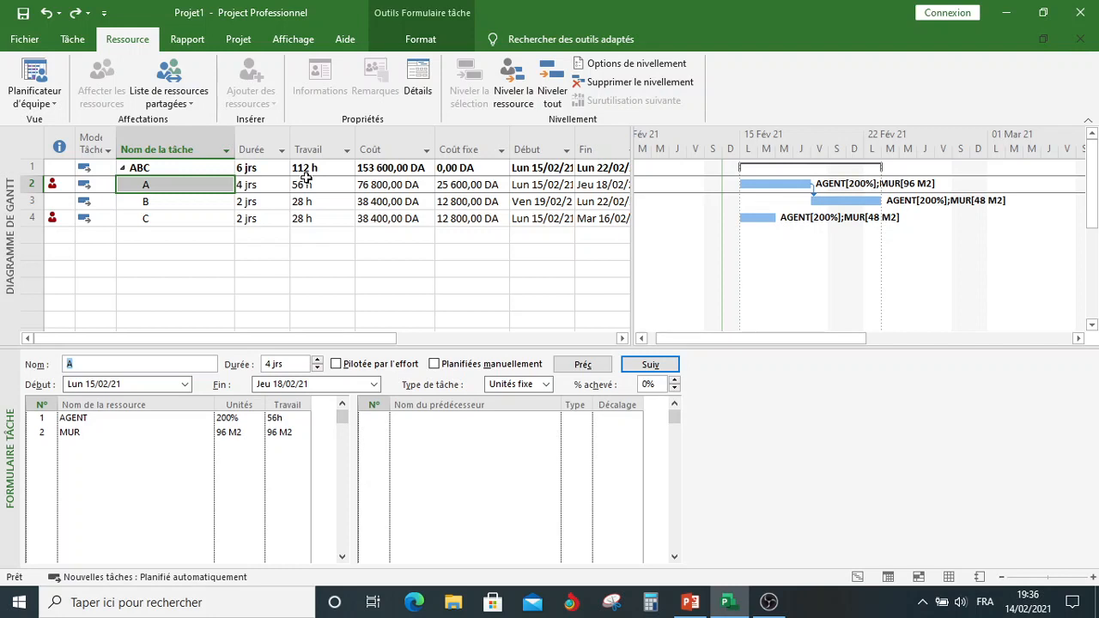
Show Graphe des ressources in the details pane, enlarge the timeline area and display the graph for the AGENT resource
{"action": "left_click", "coordinate": [300, 43]}
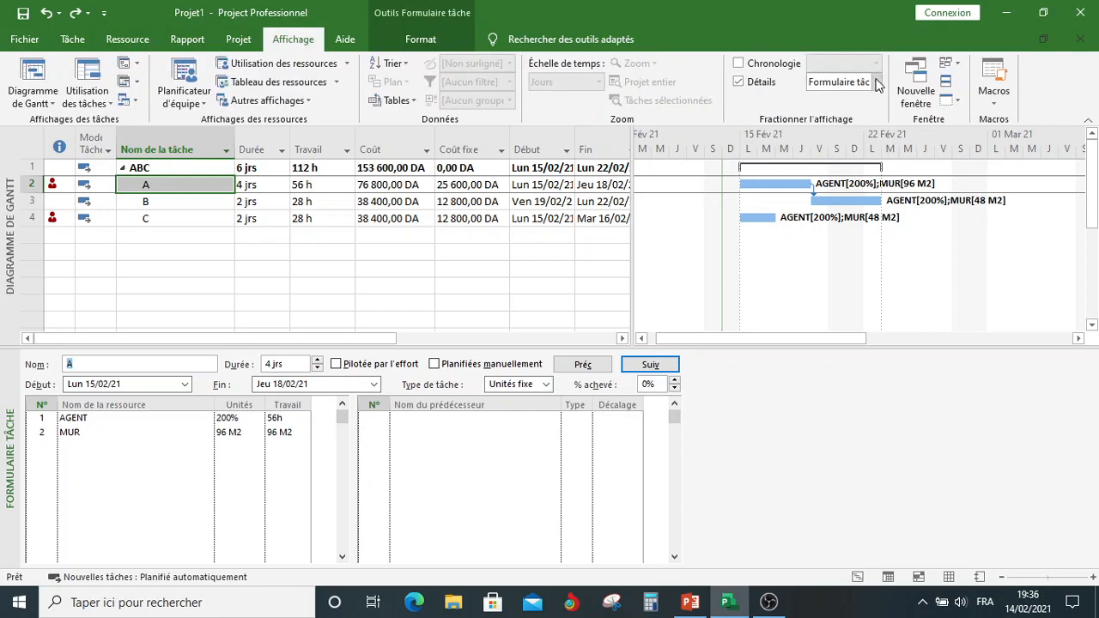
{"action": "left_click", "coordinate": [875, 82]}
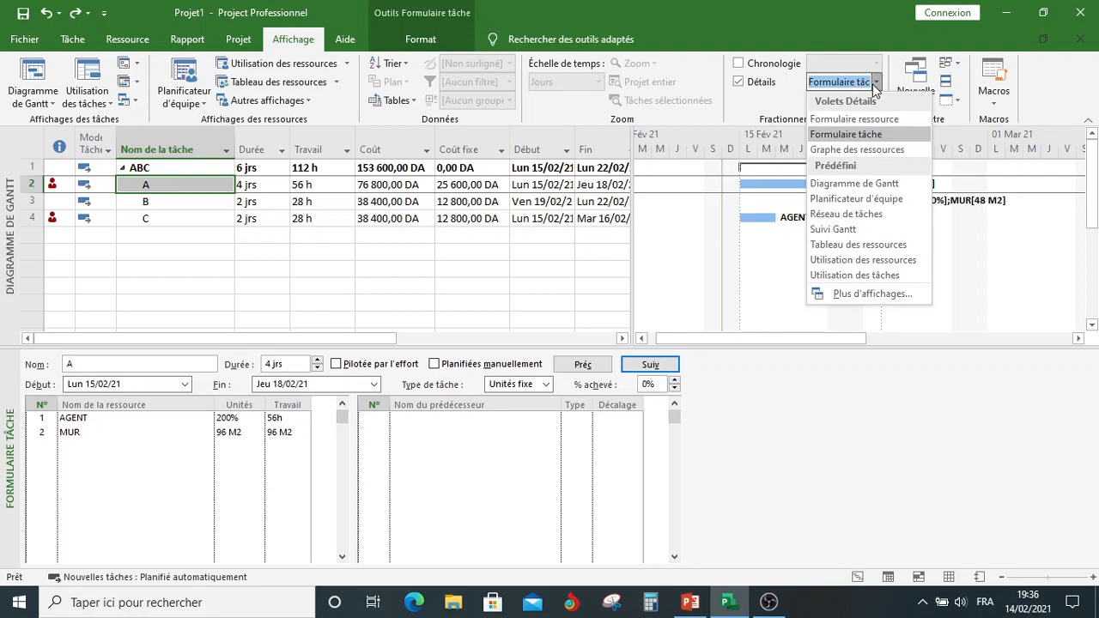
{"action": "left_click", "coordinate": [851, 151]}
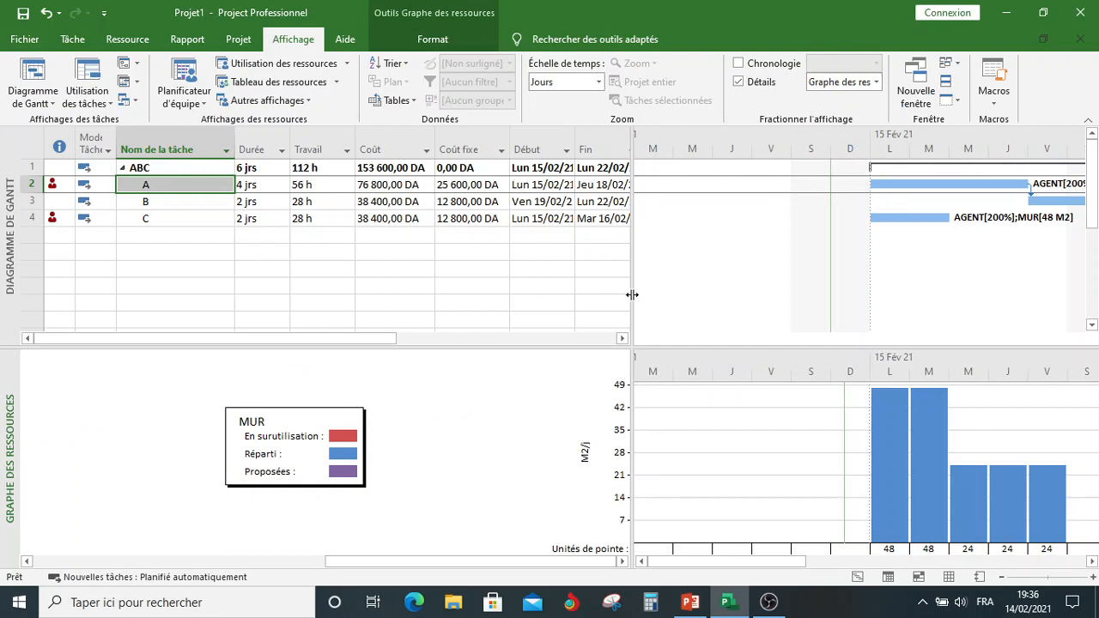
{"action": "left_click_drag", "start_coordinate": [633, 296], "coordinate": [229, 318]}
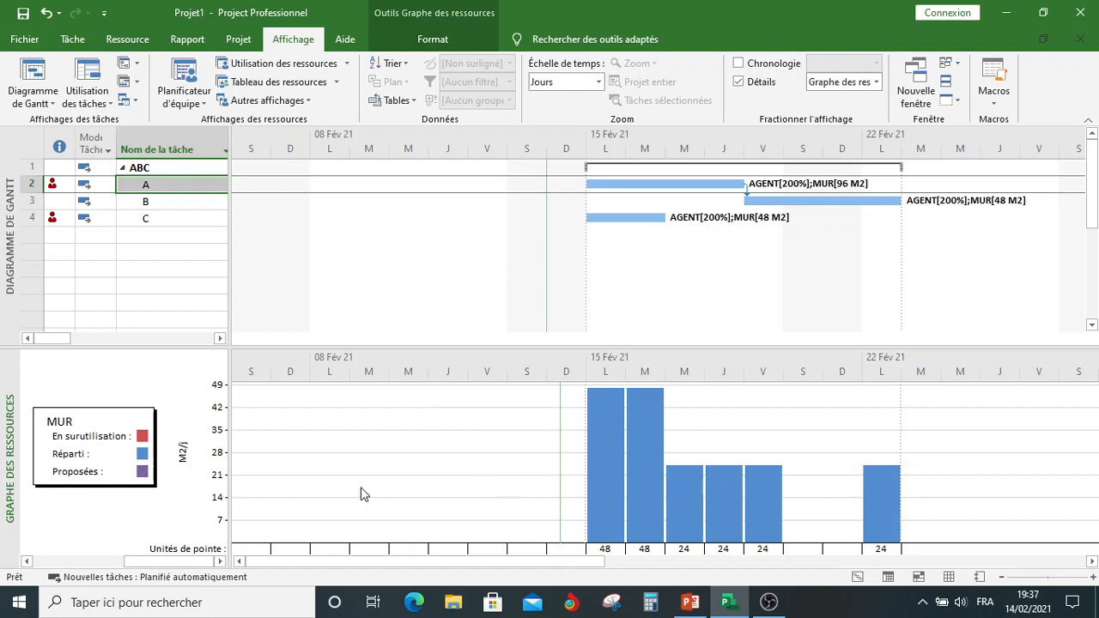
{"action": "left_click", "coordinate": [49, 562]}
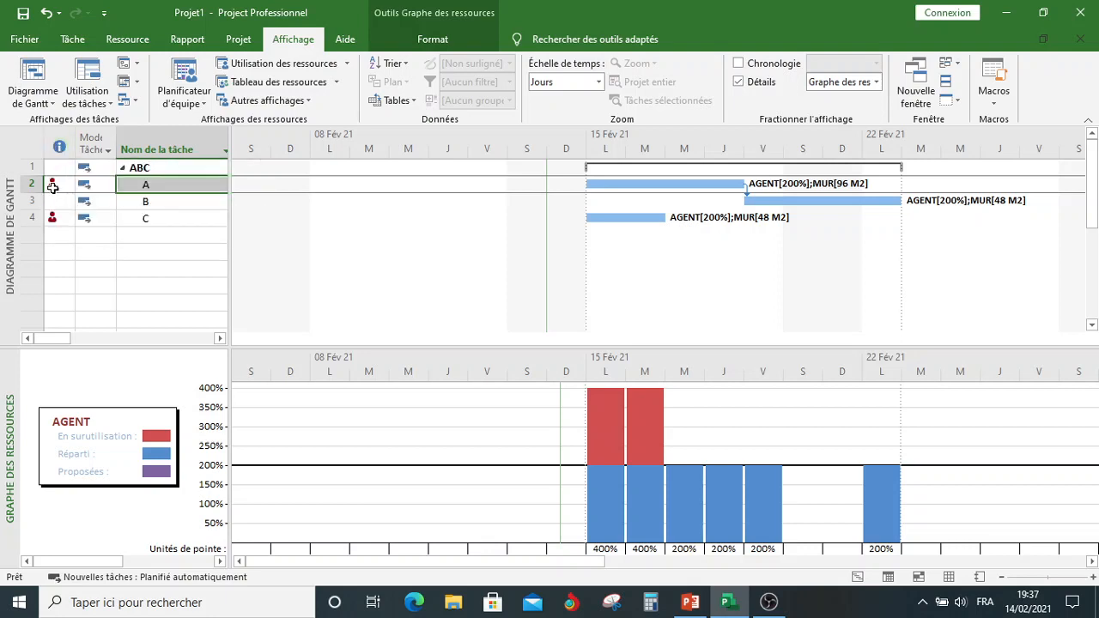
{"action": "mouse_move", "coordinate": [50, 184]}
Apply the Audit du Gantt view to the task pane and enlarge its chart area
{"action": "left_click", "coordinate": [34, 101]}
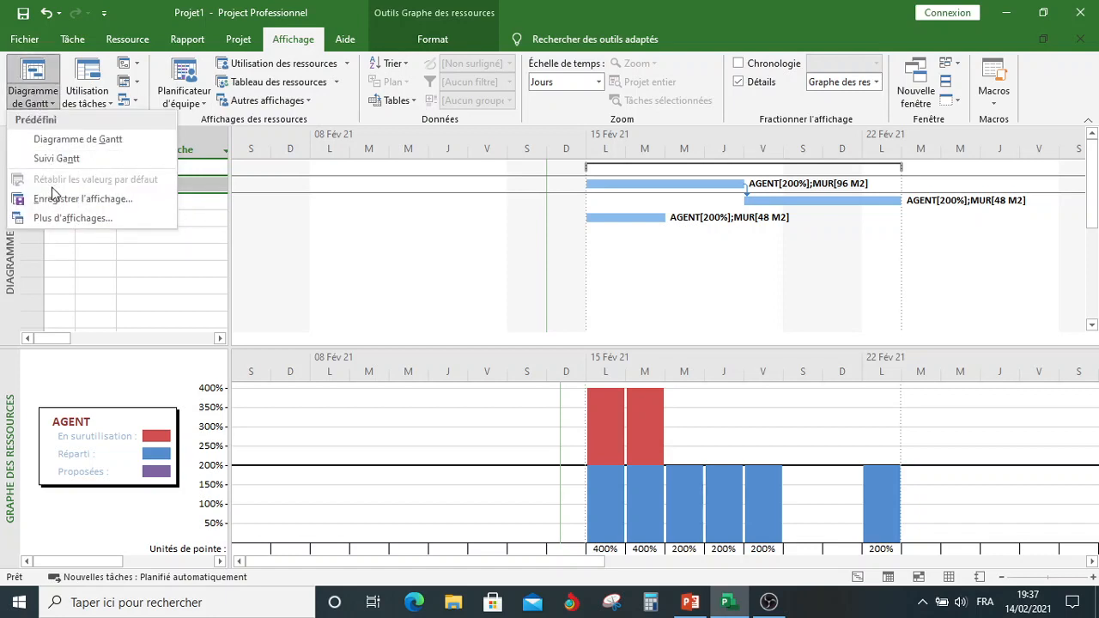
{"action": "left_click", "coordinate": [16, 254]}
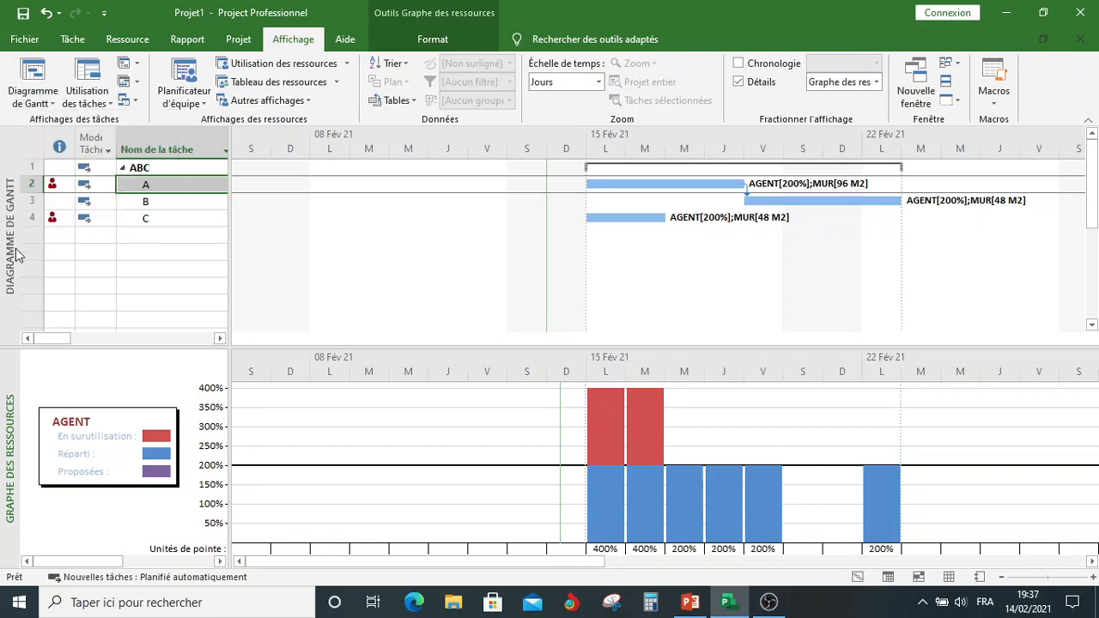
{"action": "left_click", "coordinate": [34, 101]}
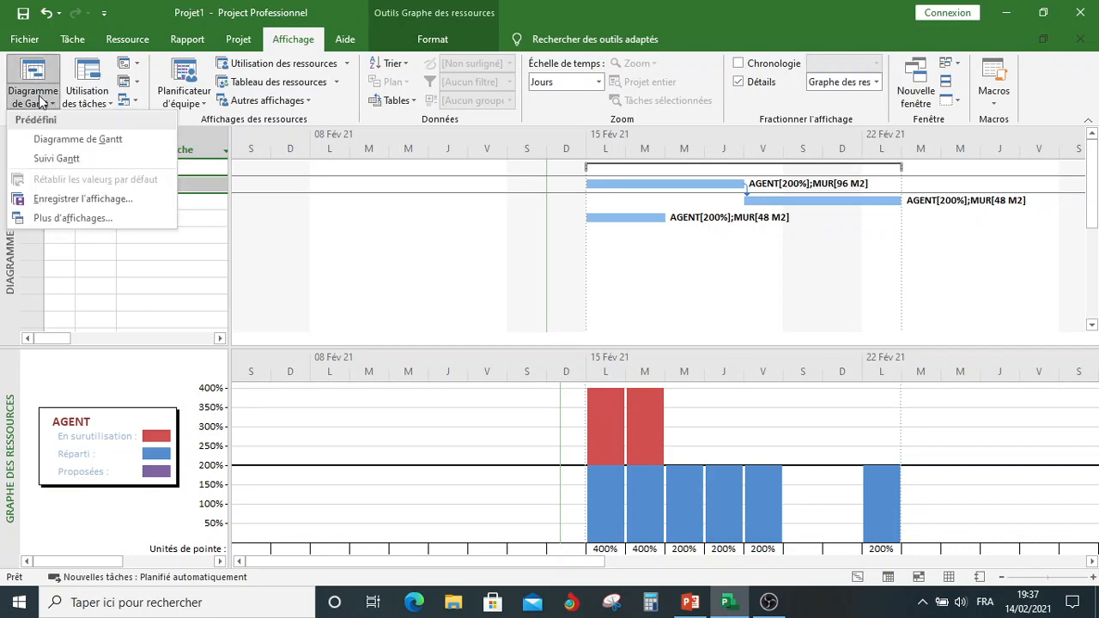
{"action": "left_click", "coordinate": [94, 218]}
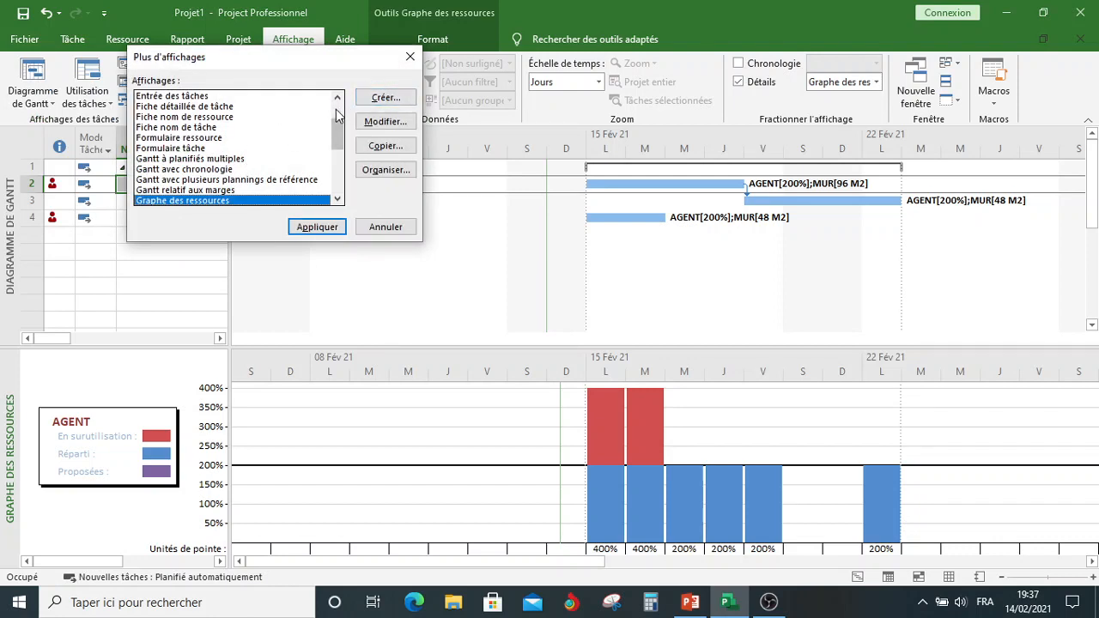
{"action": "left_click_drag", "start_coordinate": [337, 127], "coordinate": [336, 109]}
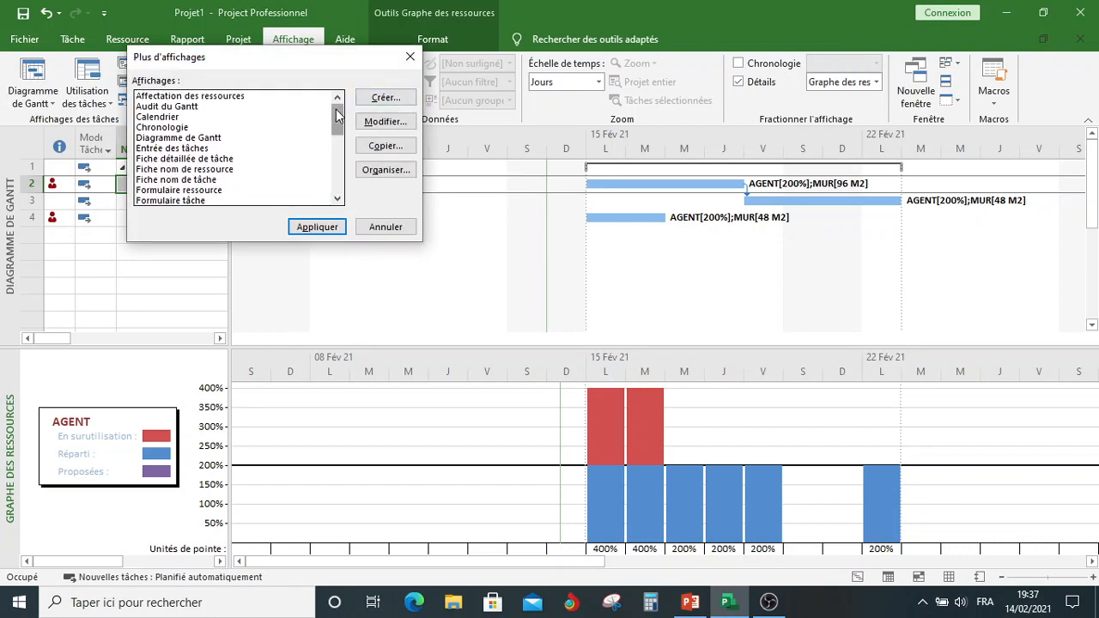
{"action": "left_click", "coordinate": [185, 108]}
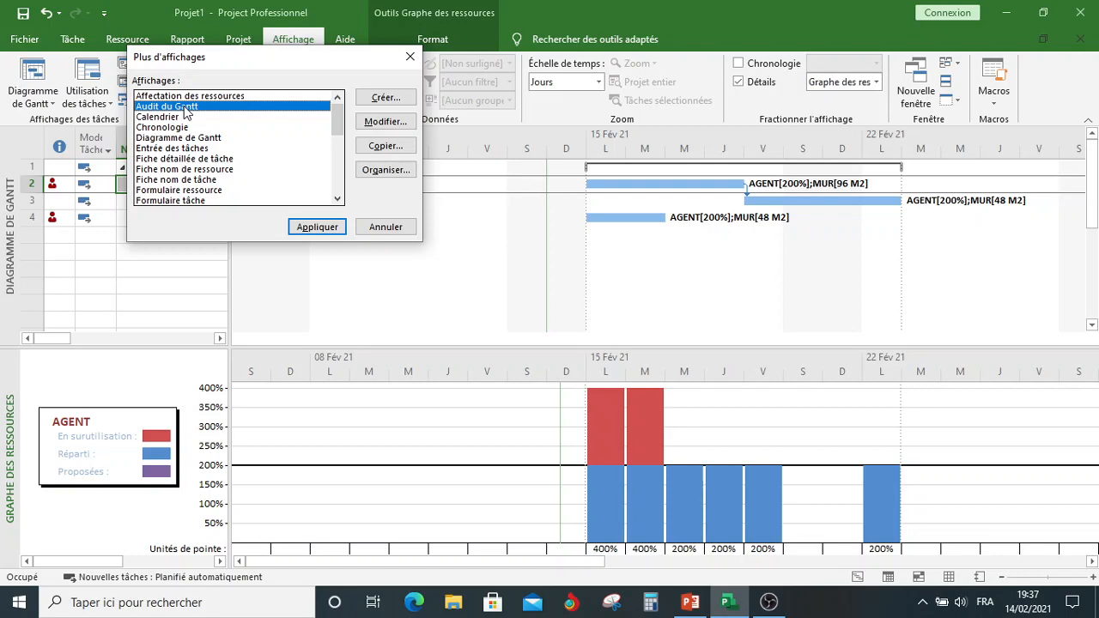
{"action": "left_click", "coordinate": [311, 228]}
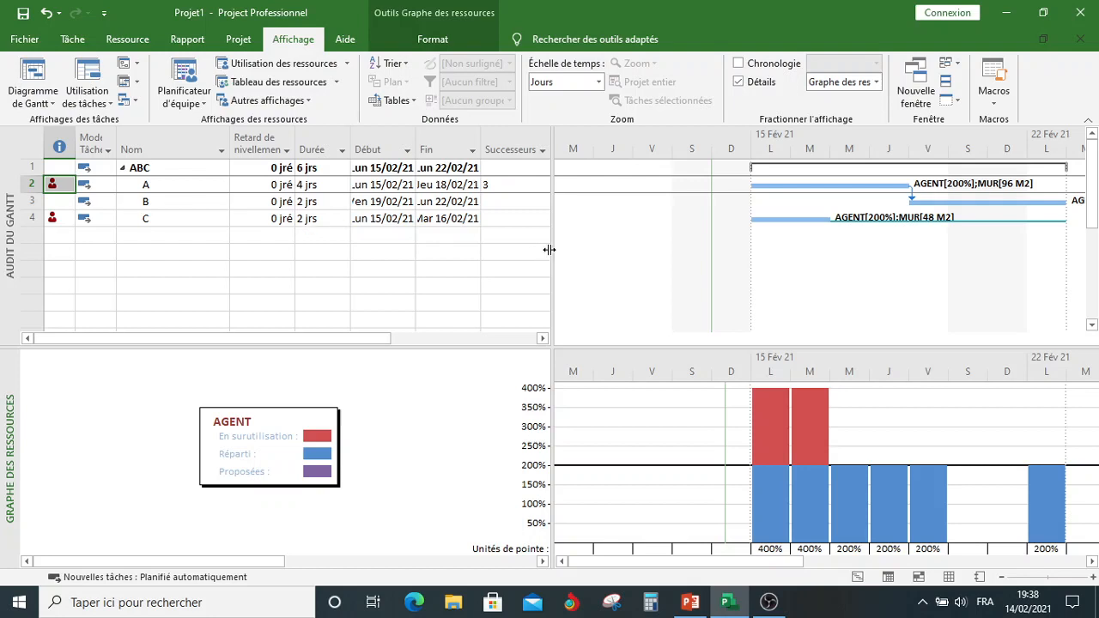
{"action": "left_click_drag", "start_coordinate": [550, 249], "coordinate": [307, 252]}
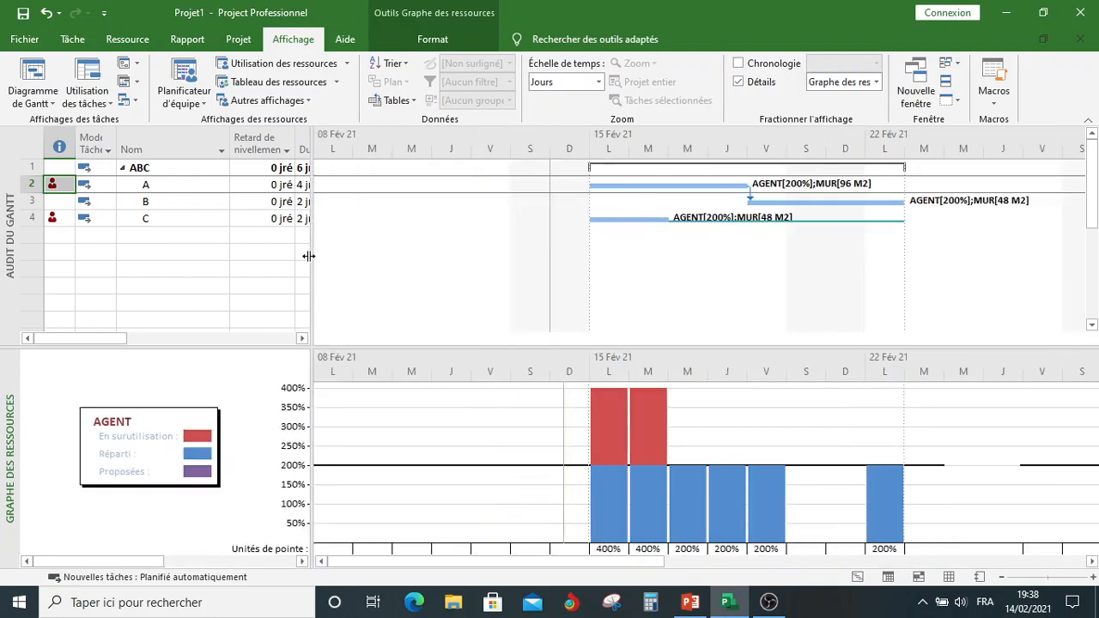
Level all resources in the project, and review the resource graph for MUR and AGENT
{"action": "left_click", "coordinate": [127, 41]}
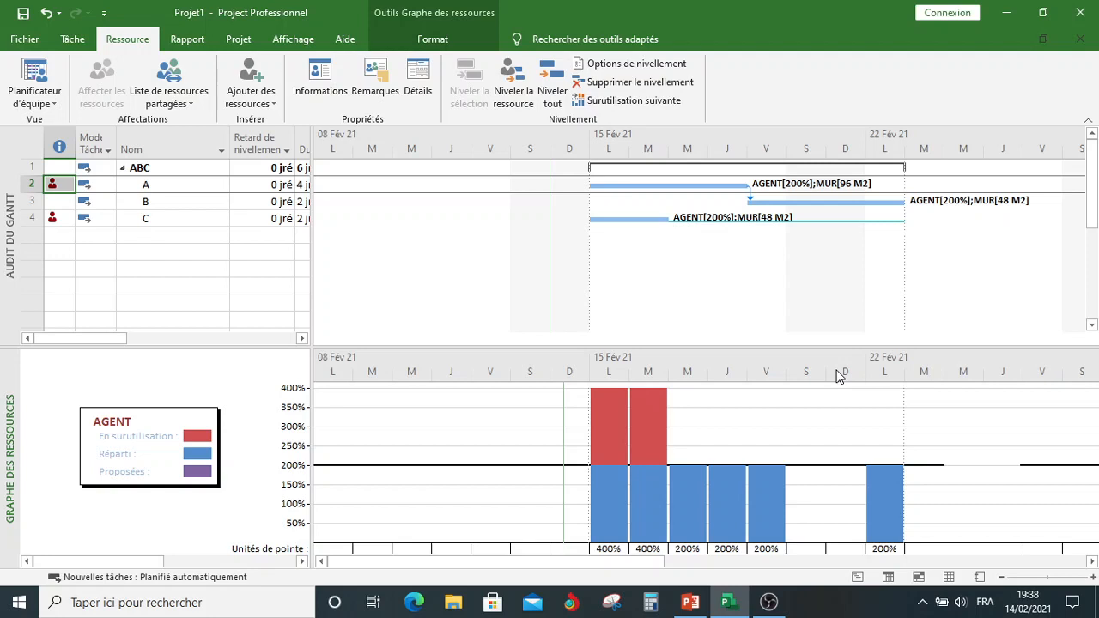
{"action": "left_click", "coordinate": [546, 100]}
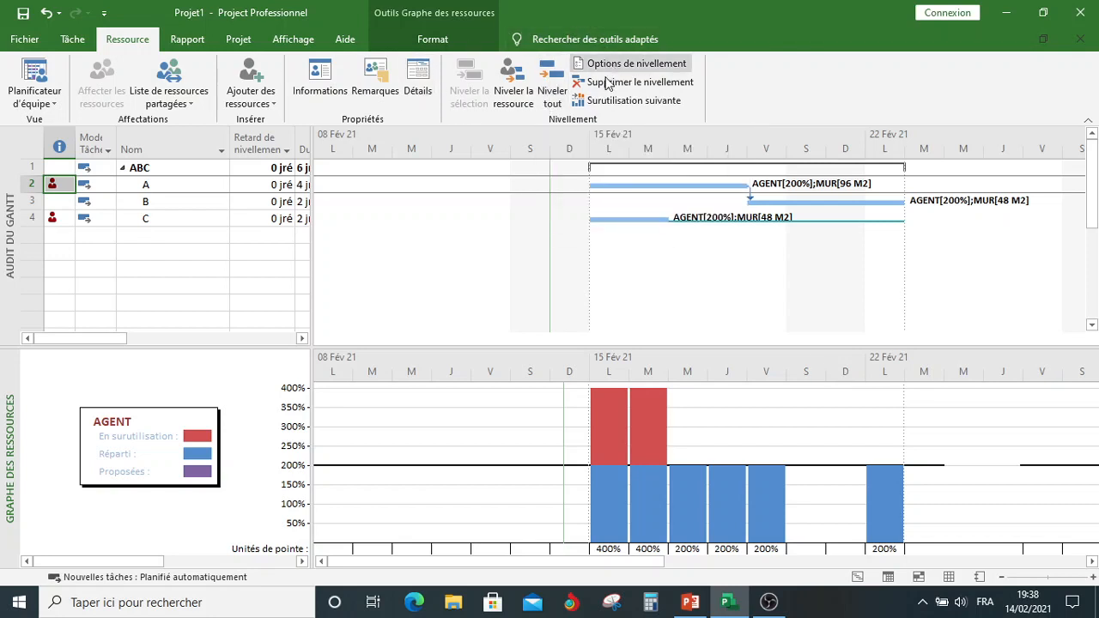
{"action": "left_click", "coordinate": [552, 88]}
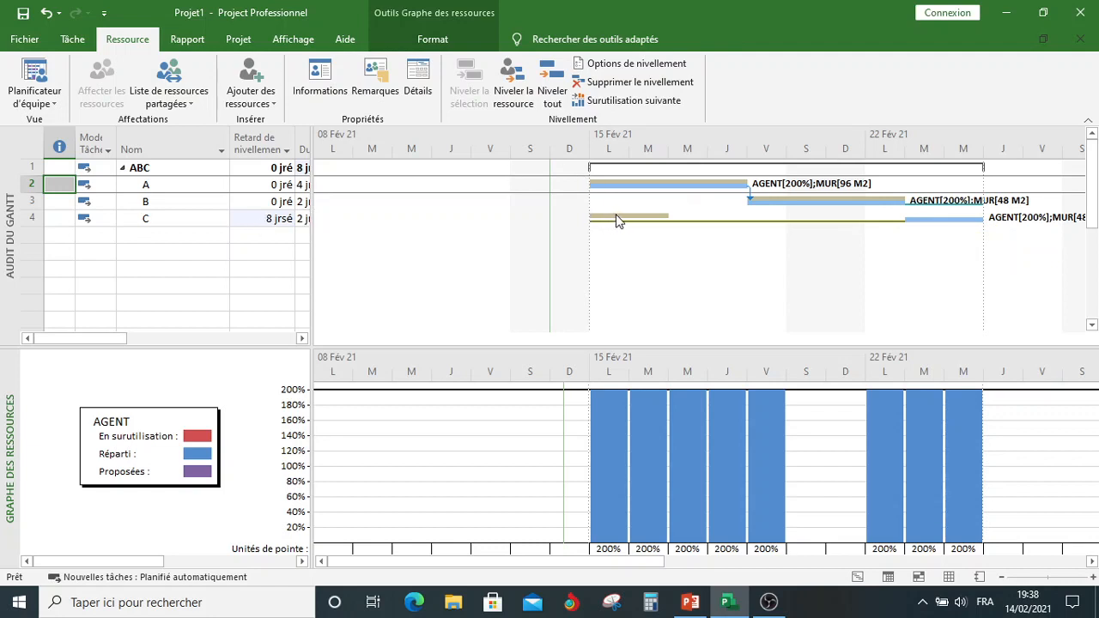
{"action": "mouse_move", "coordinate": [616, 220]}
{"action": "left_click", "coordinate": [255, 563]}
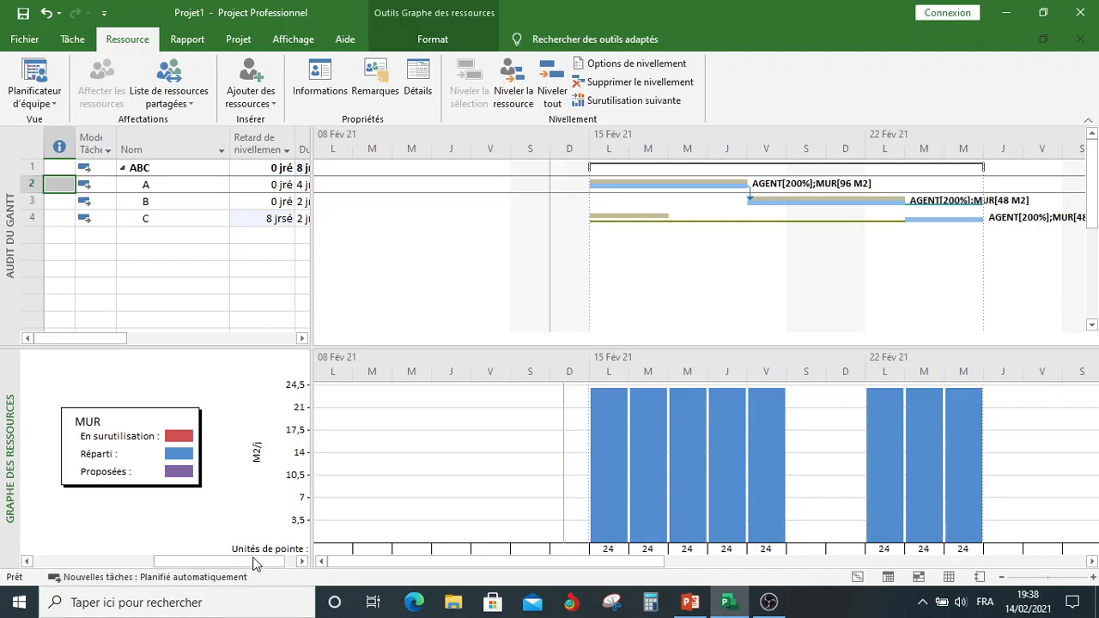
{"action": "left_click", "coordinate": [56, 561]}
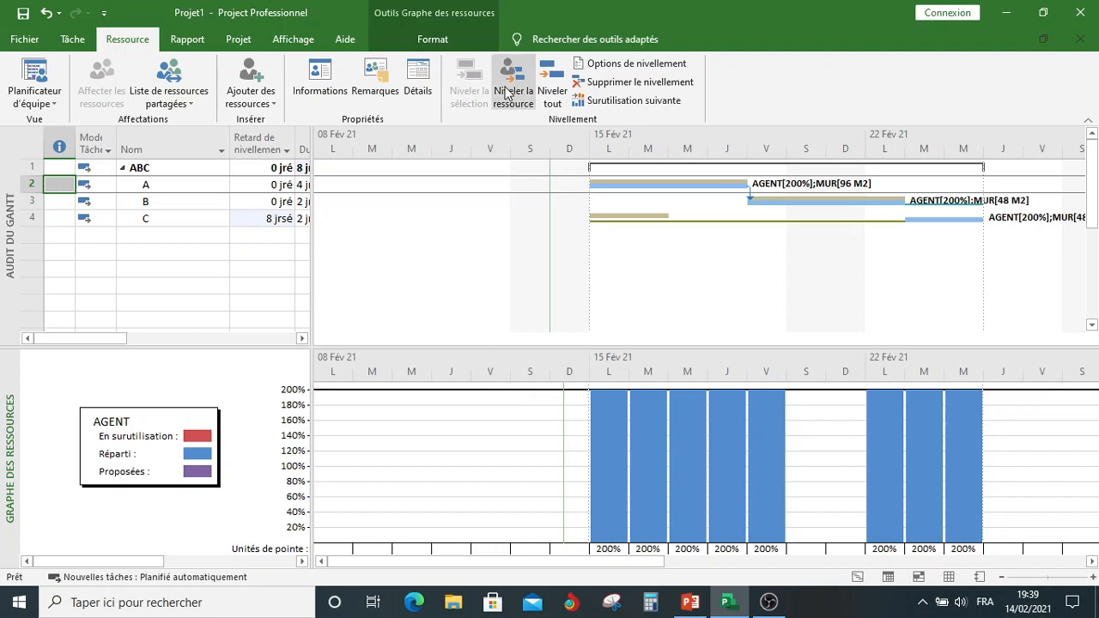
Show Tableau des ressources in the details pane in place of the resource graph
{"action": "left_click", "coordinate": [302, 40]}
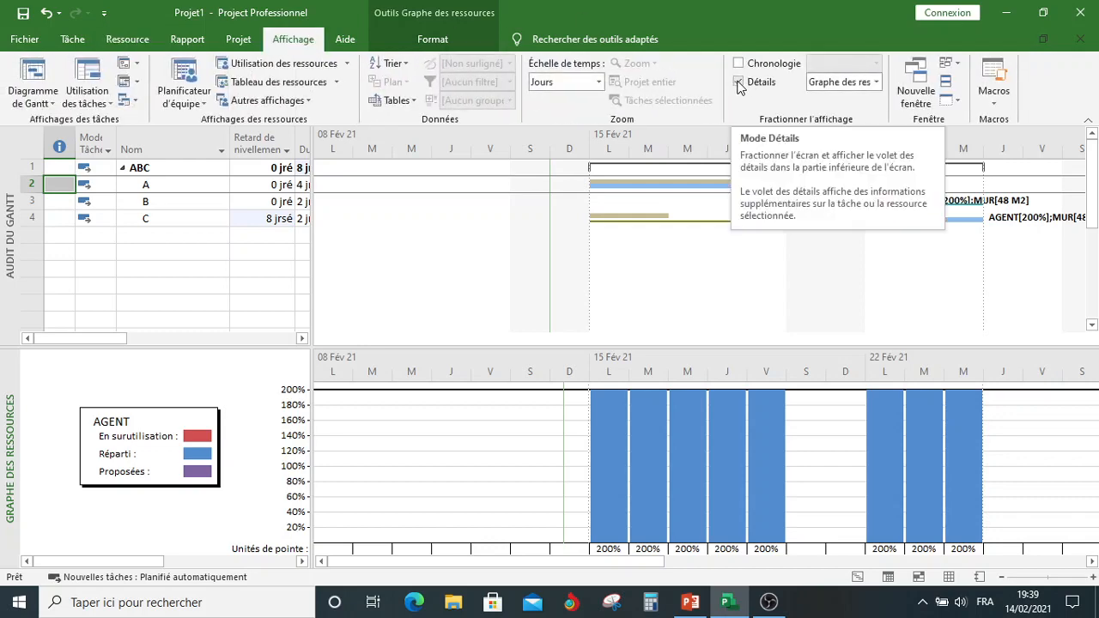
{"action": "left_click", "coordinate": [874, 82]}
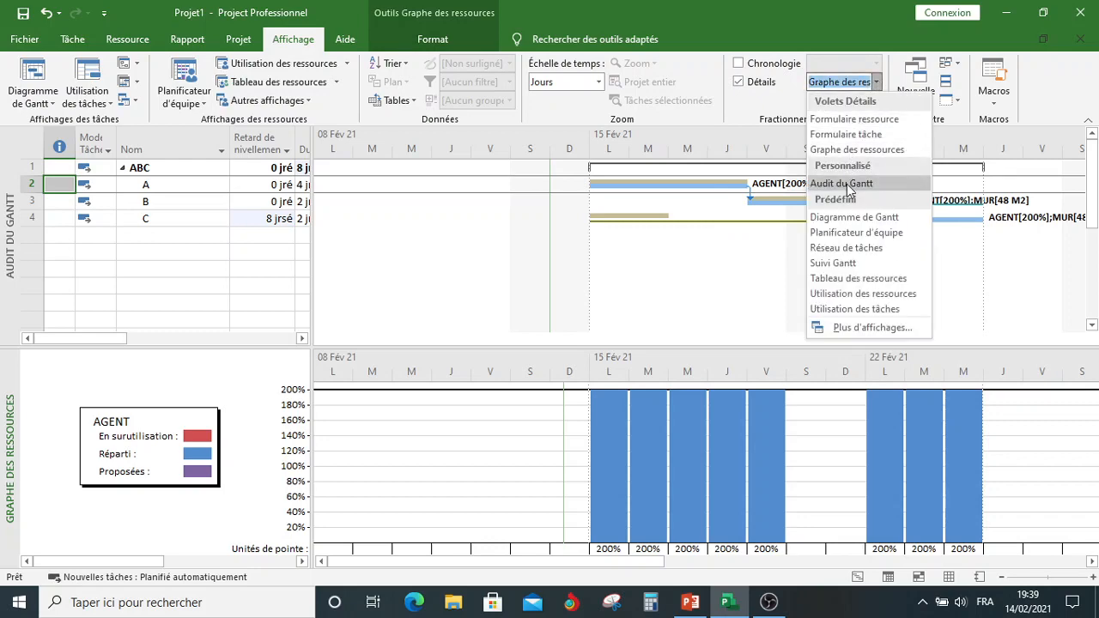
{"action": "left_click", "coordinate": [835, 280]}
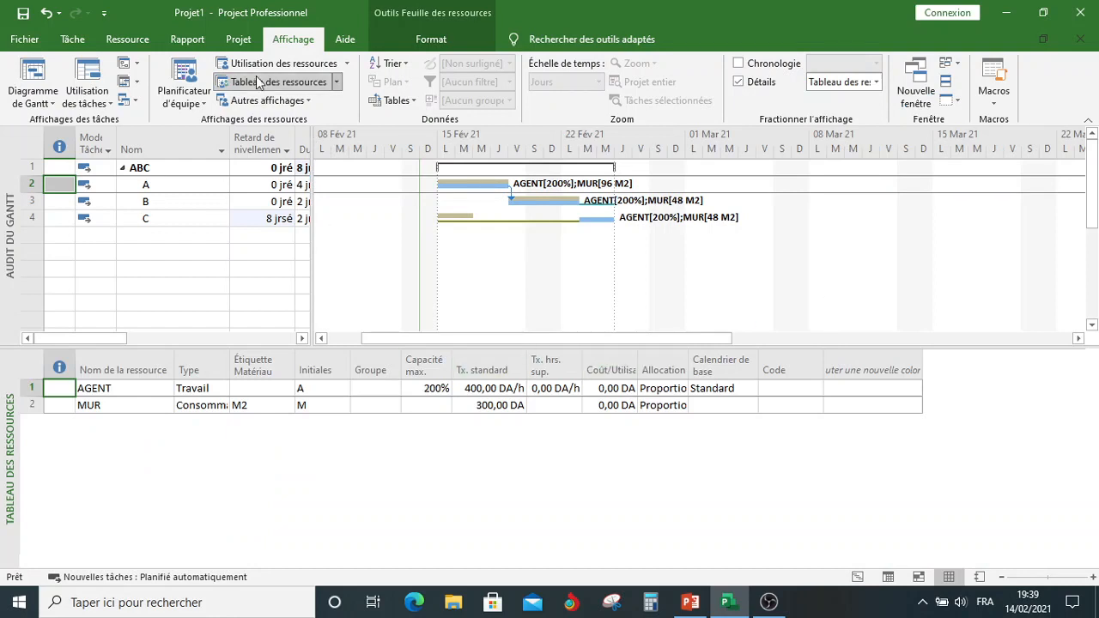
Clear the resource leveling, and level all resources again
{"action": "left_click", "coordinate": [143, 41]}
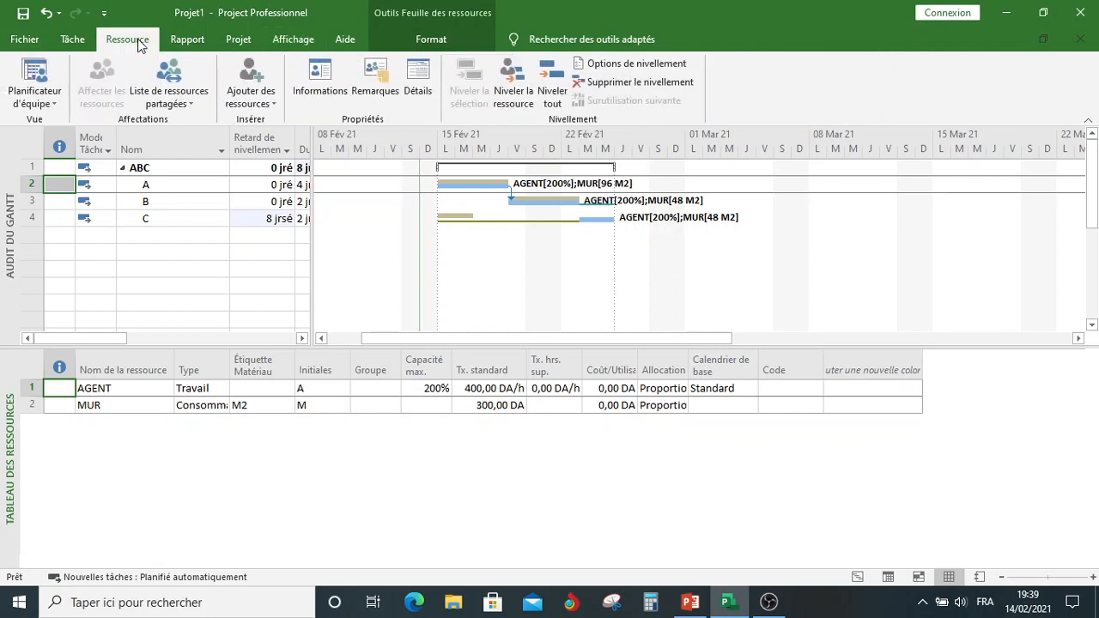
{"action": "left_click", "coordinate": [635, 89]}
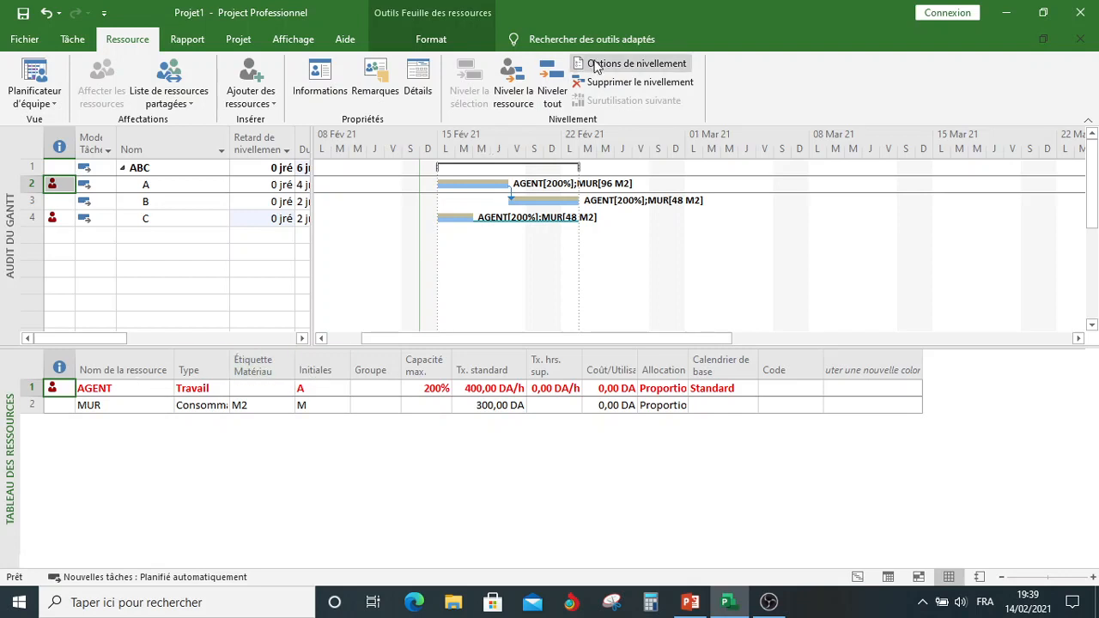
{"action": "left_click", "coordinate": [553, 93]}
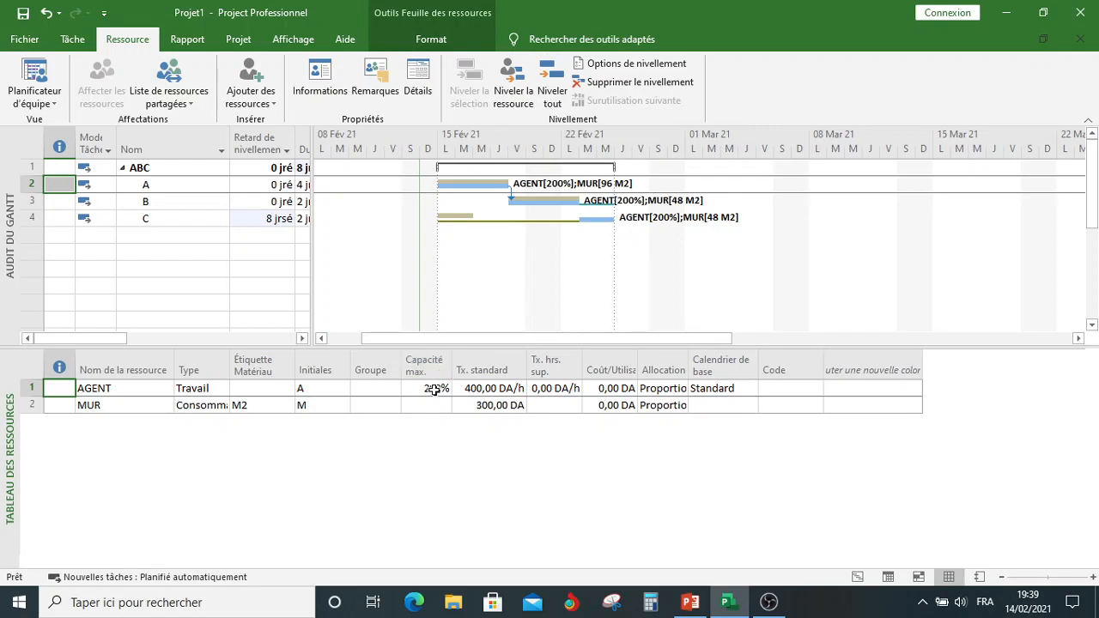
Bring Graphe des ressources back into the details pane to review the leveled AGENT workload
{"action": "left_click", "coordinate": [308, 41]}
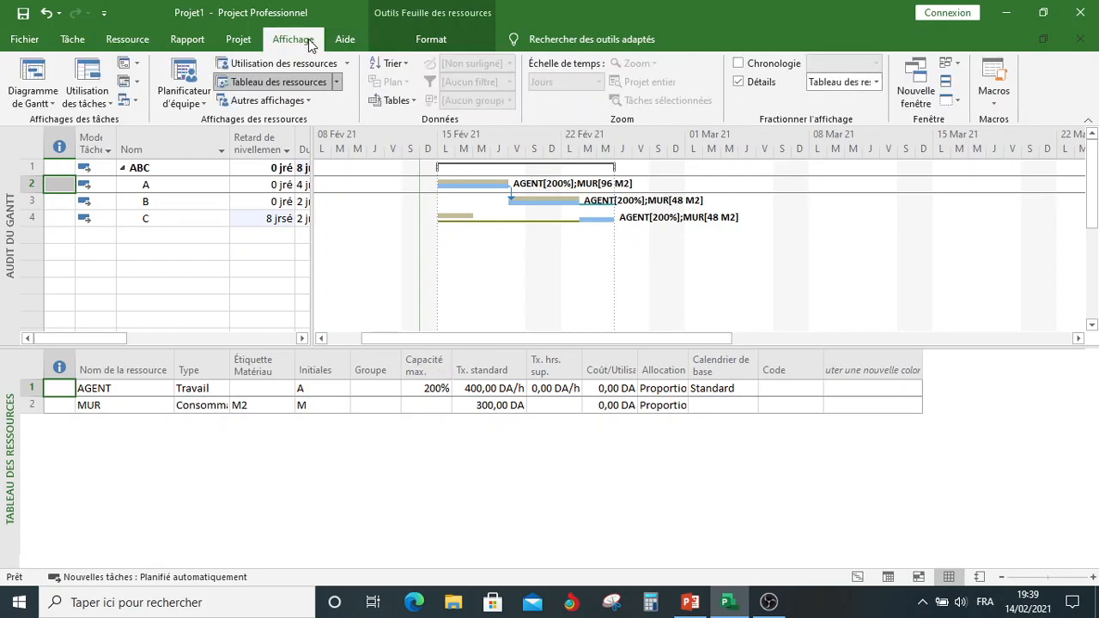
{"action": "left_click", "coordinate": [874, 82]}
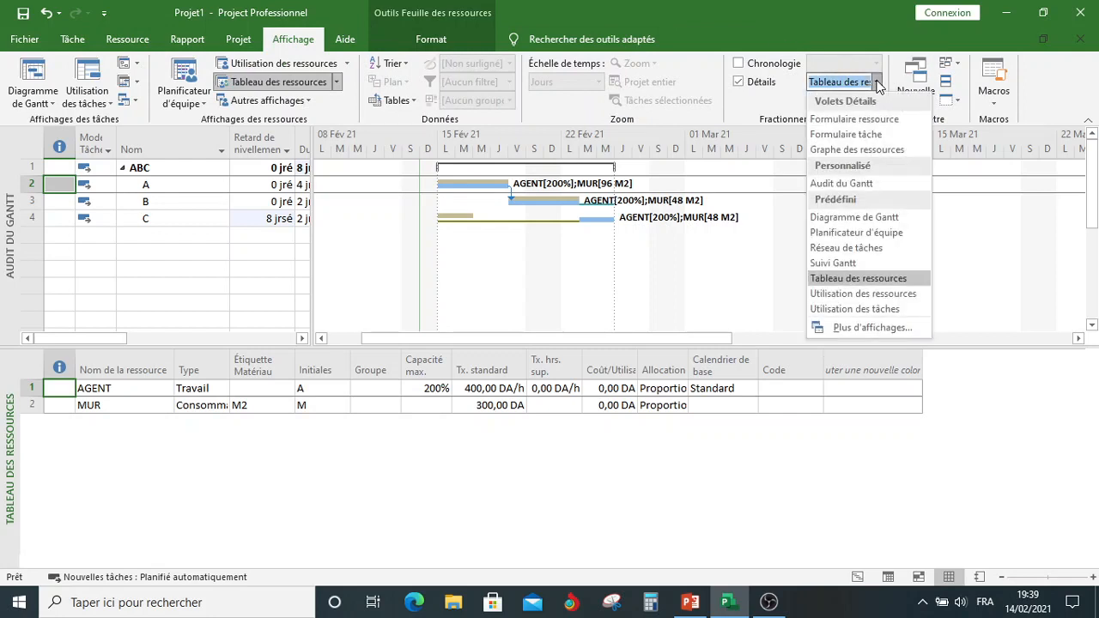
{"action": "left_click", "coordinate": [859, 151]}
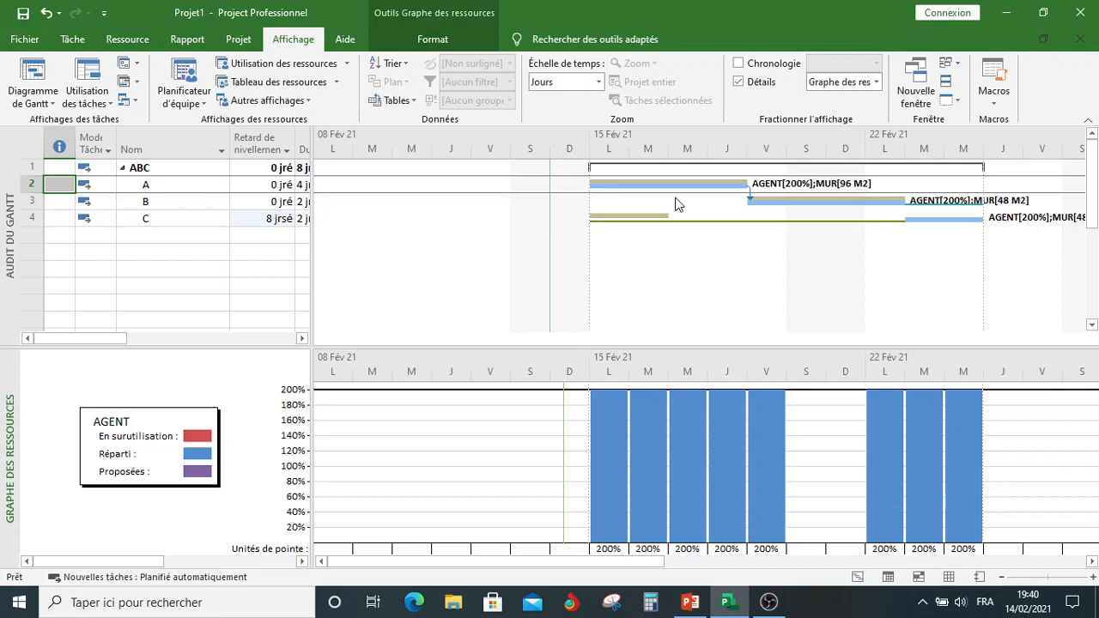
Show Utilisation des ressources in the details pane from 15 Fév 21 onward, and compare it with the UTILISATION DES RESSOURCES slide in PowerPoint
{"action": "left_click", "coordinate": [877, 82]}
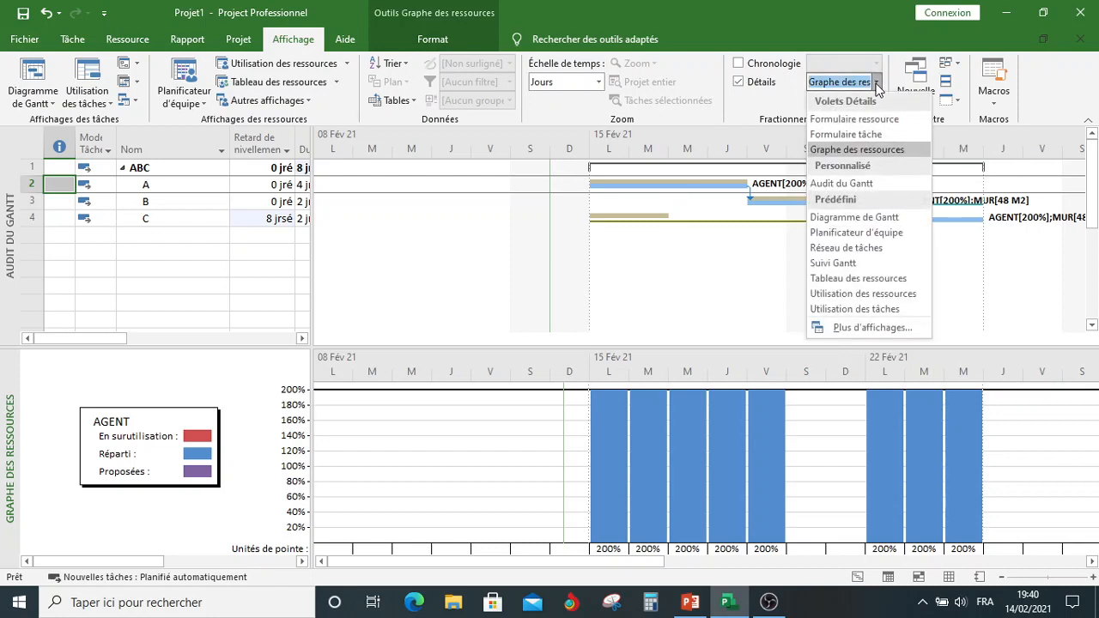
{"action": "left_click", "coordinate": [844, 294]}
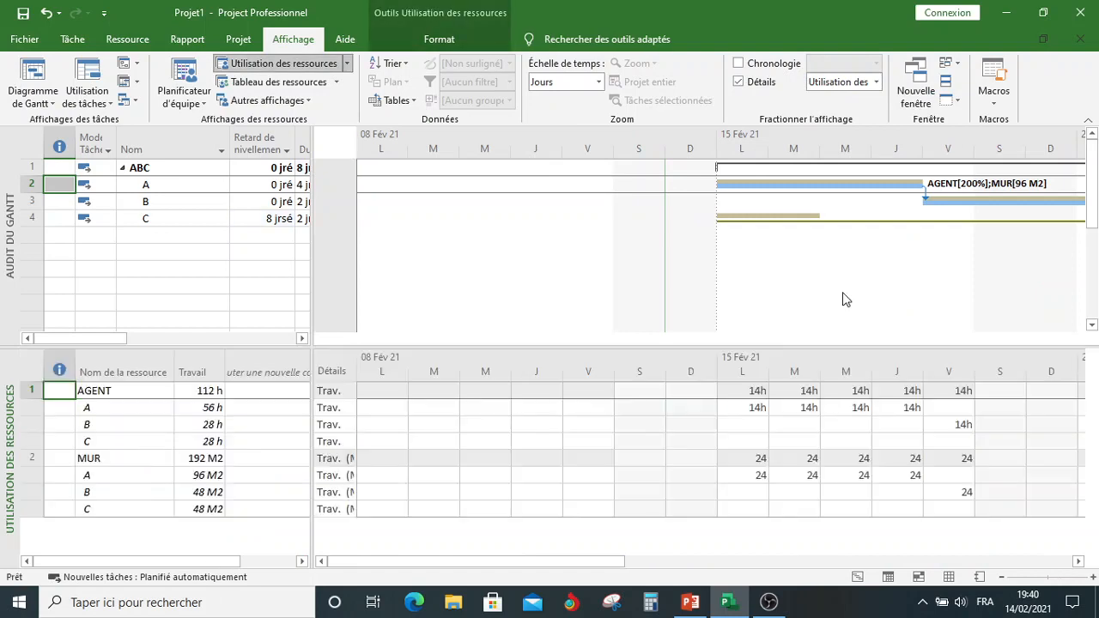
{"action": "left_click", "coordinate": [1078, 561]}
{"action": "left_click", "coordinate": [1079, 562]}
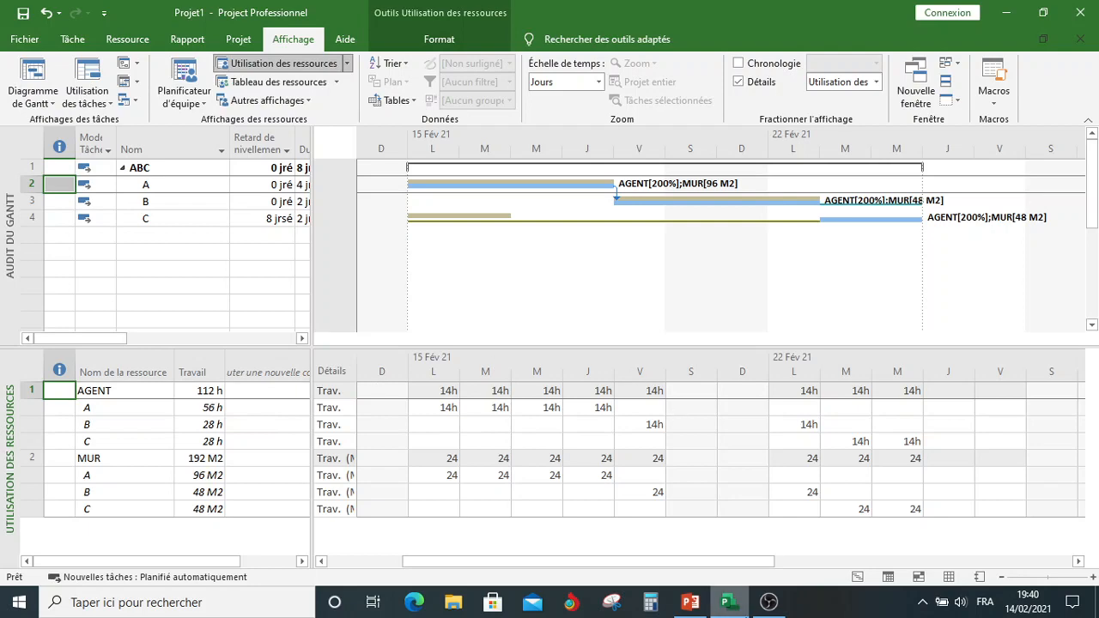
{"action": "left_click", "coordinate": [693, 606]}
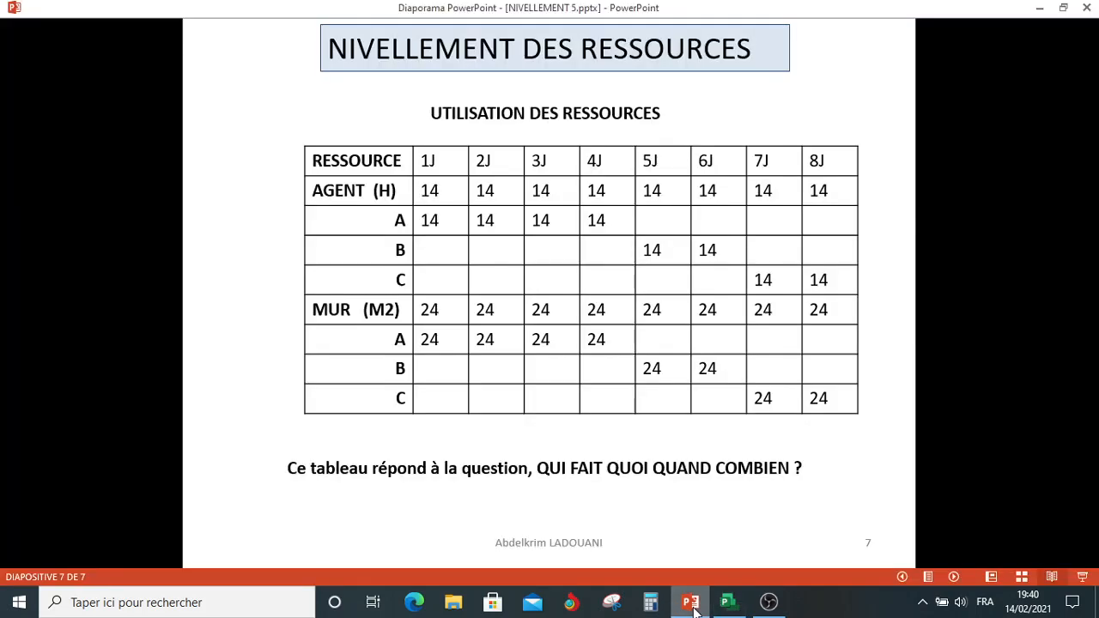
{"action": "left_click", "coordinate": [728, 604]}
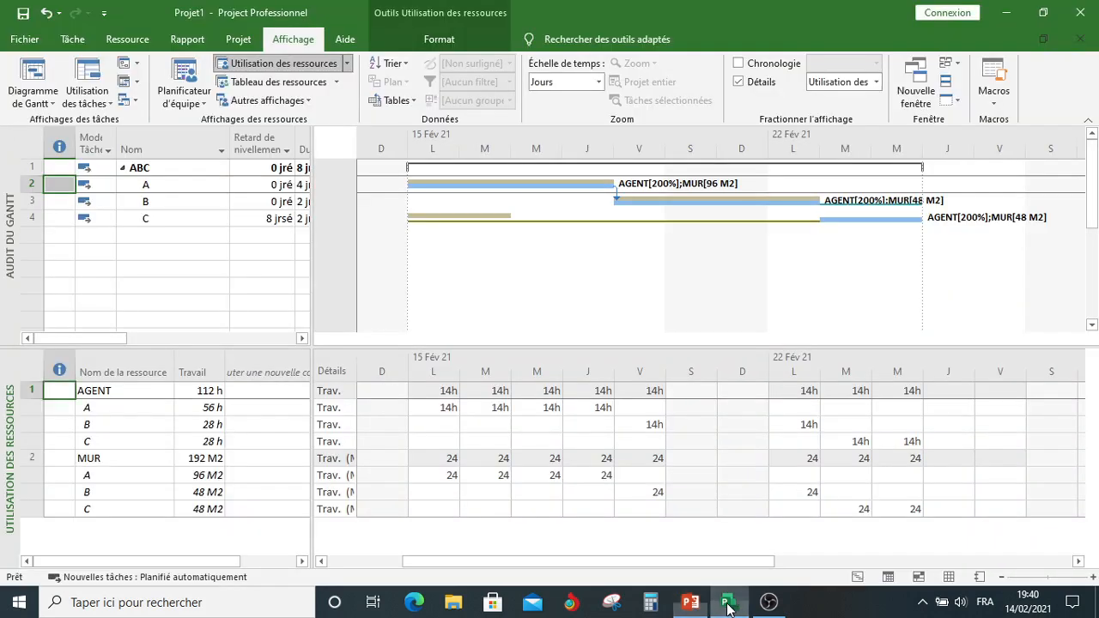